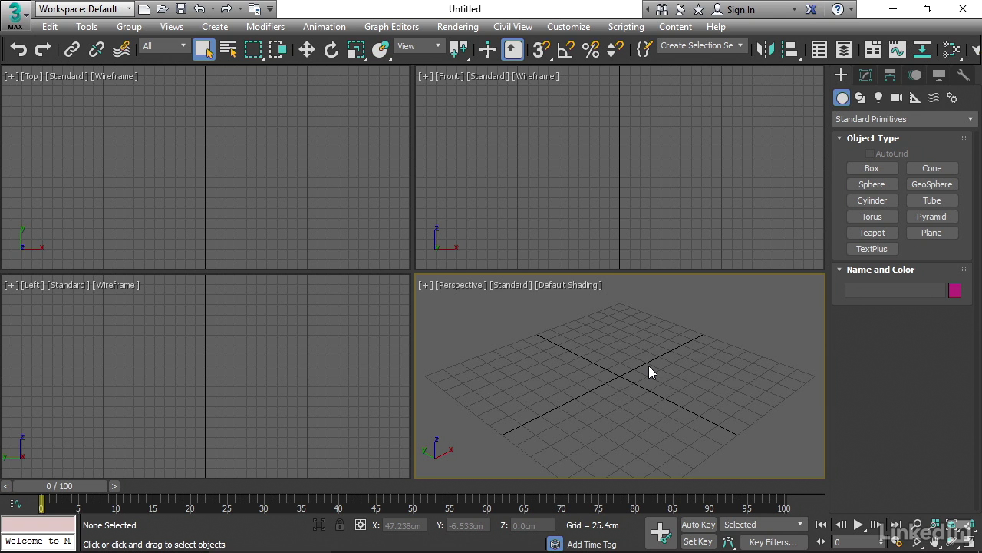
Set the display units to US Standard, Feet w/Decimal Inches, with inches as the default unit.
{"action": "left_click", "coordinate": [560, 27]}
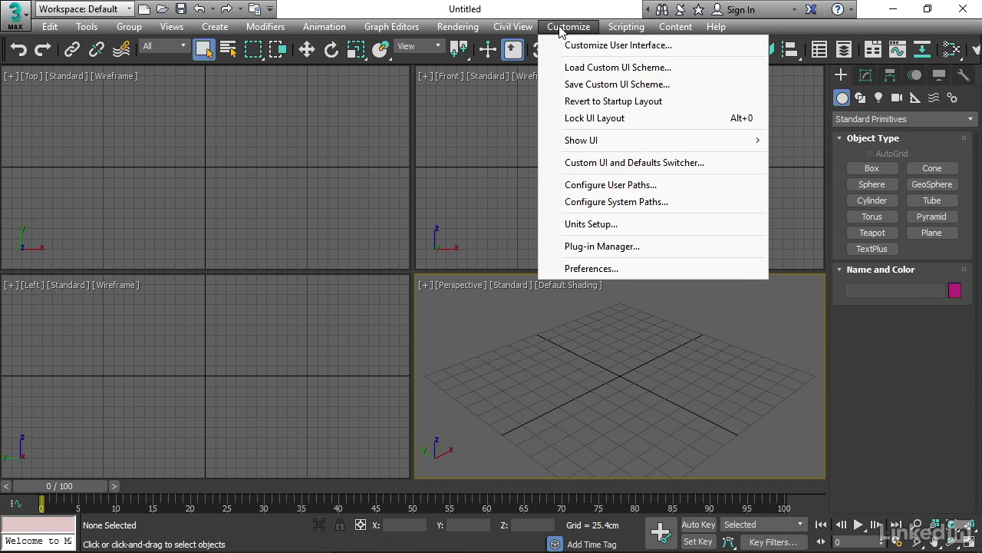
{"action": "left_click", "coordinate": [633, 227]}
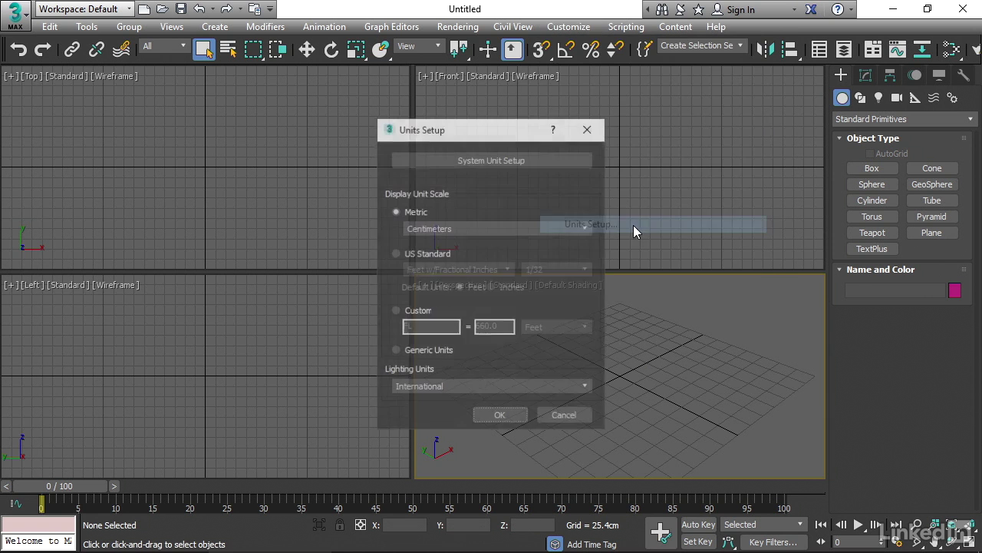
{"action": "left_click", "coordinate": [396, 253]}
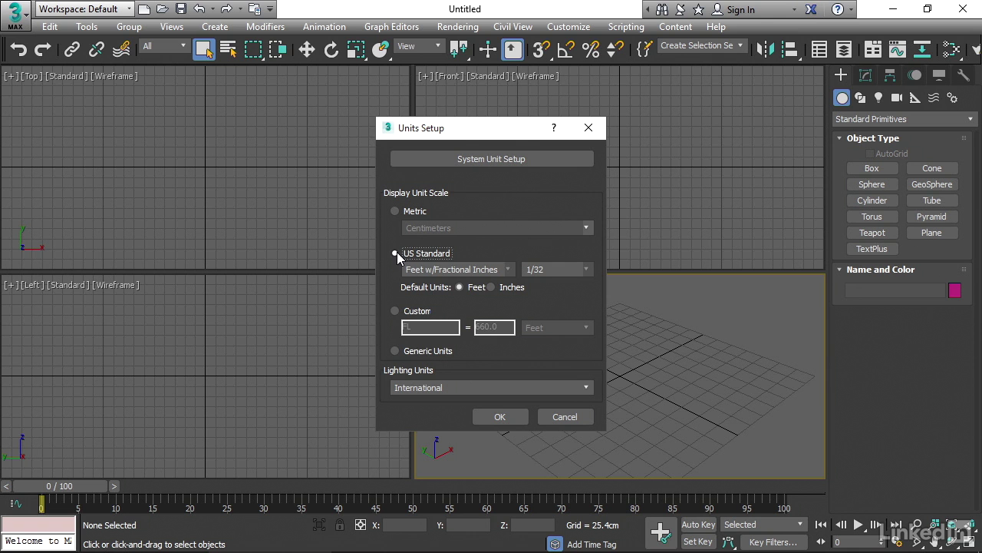
{"action": "left_click", "coordinate": [490, 268]}
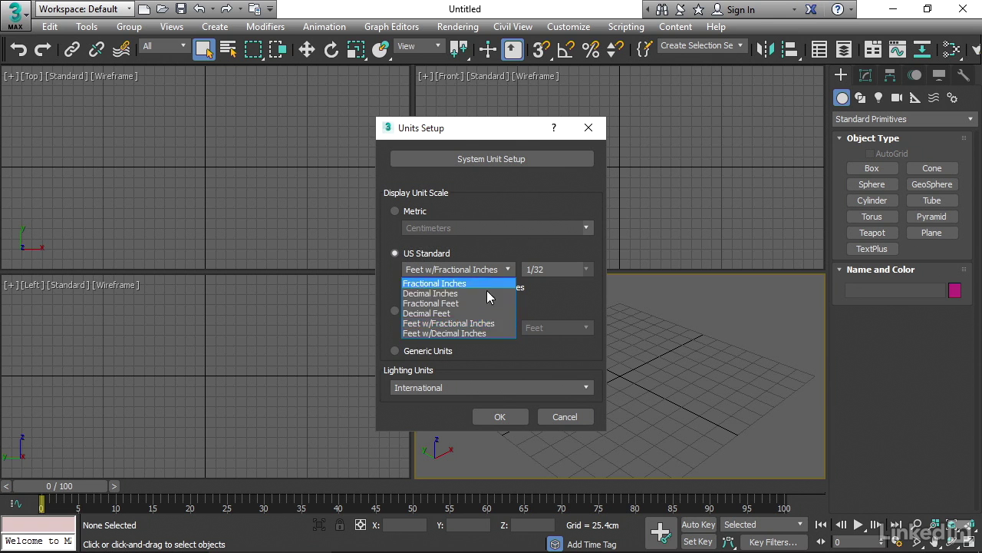
{"action": "left_click", "coordinate": [482, 332]}
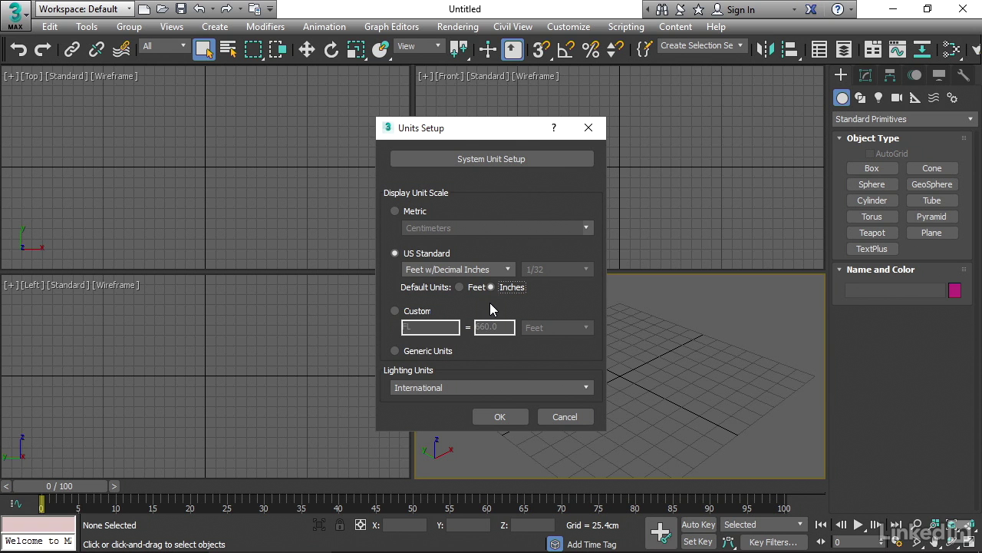
{"action": "left_click", "coordinate": [499, 416]}
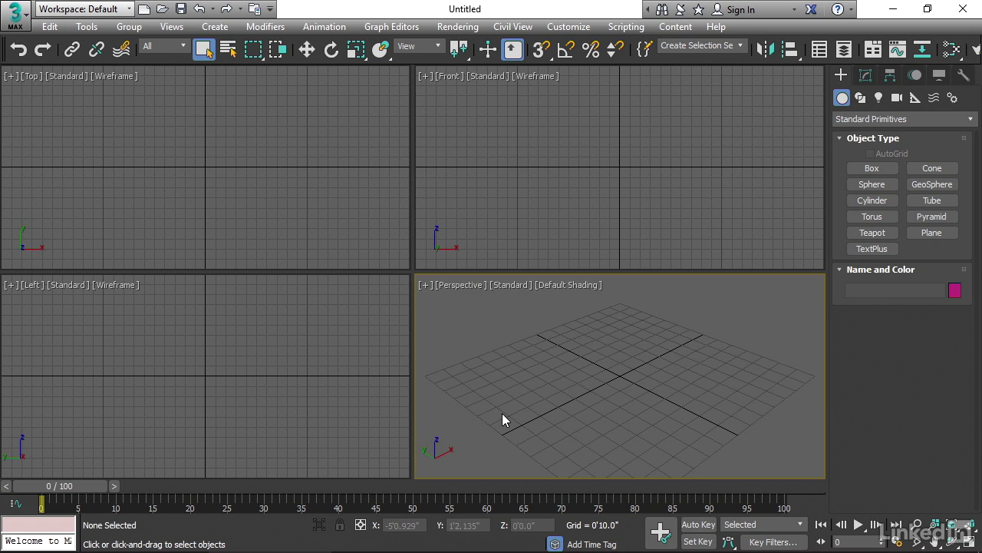
Configure the home grid with 1-inch spacing, major lines every 12th grid line and a perspective view grid extent of 36.
{"action": "right_click", "coordinate": [547, 52]}
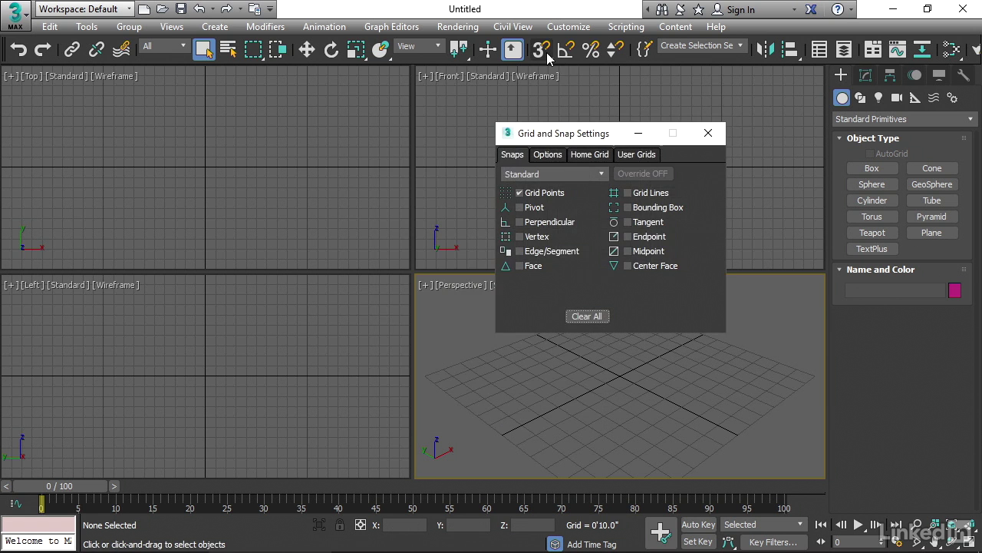
{"action": "left_click", "coordinate": [598, 155]}
{"action": "left_click", "coordinate": [669, 181]}
{"action": "left_click_drag", "start_coordinate": [669, 181], "coordinate": [553, 187]}
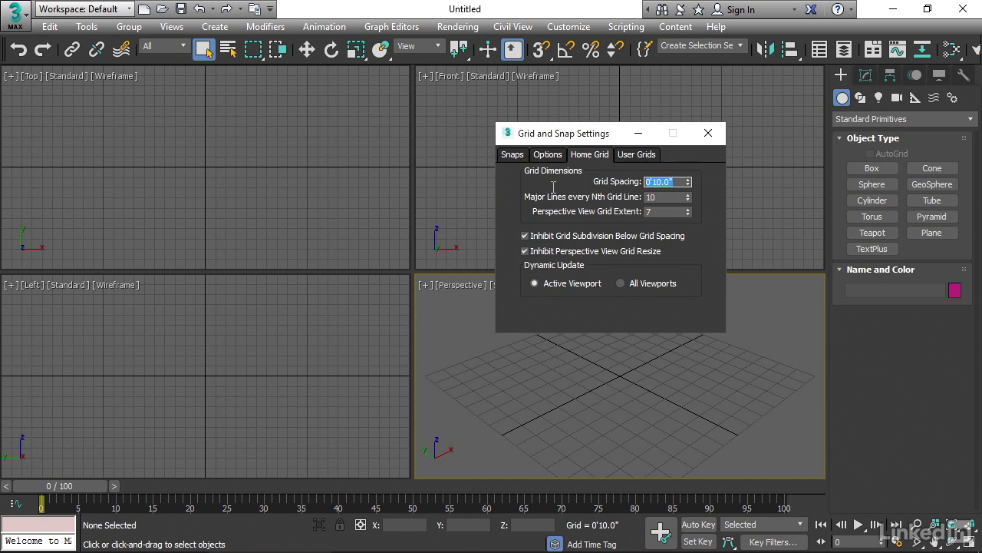
{"action": "type", "text": "1"}
{"action": "key", "text": "Tab"}
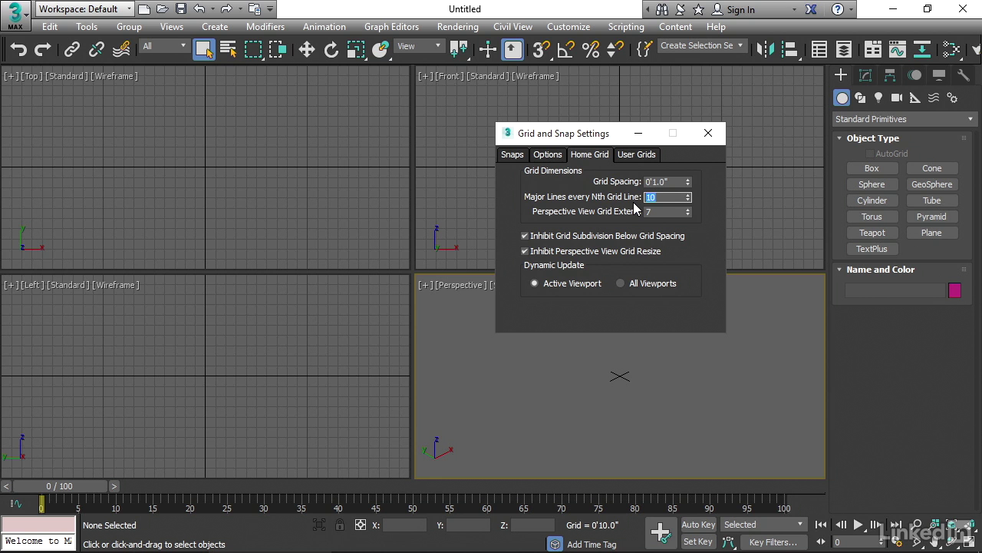
{"action": "type", "text": "12"}
{"action": "key", "text": "Tab"}
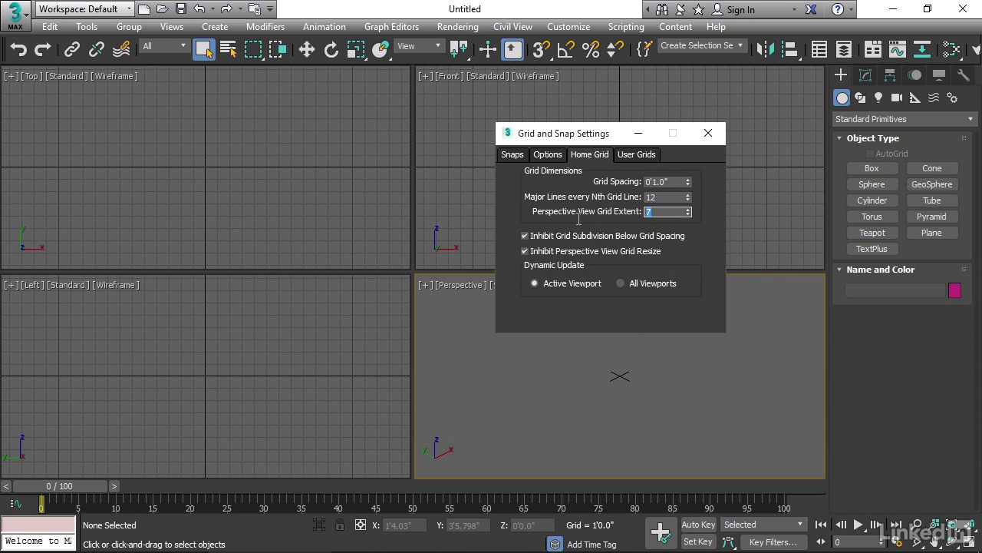
{"action": "type", "text": "36"}
{"action": "key", "text": "Tab"}
{"action": "left_click", "coordinate": [708, 135]}
Examine the perspective grid at near and far distances to check how its subdivisions change.
{"action": "scroll", "coordinate": [619, 373], "scroll_direction": "up", "scroll_amount": 2}
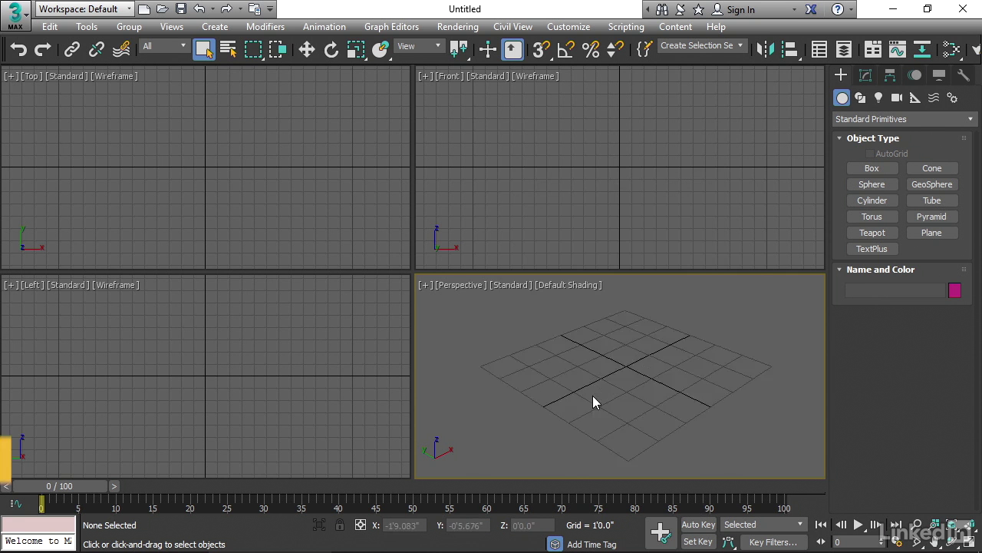
{"action": "scroll", "coordinate": [593, 395], "scroll_direction": "up", "scroll_amount": 5}
{"action": "scroll", "coordinate": [602, 393], "scroll_direction": "down", "scroll_amount": 8}
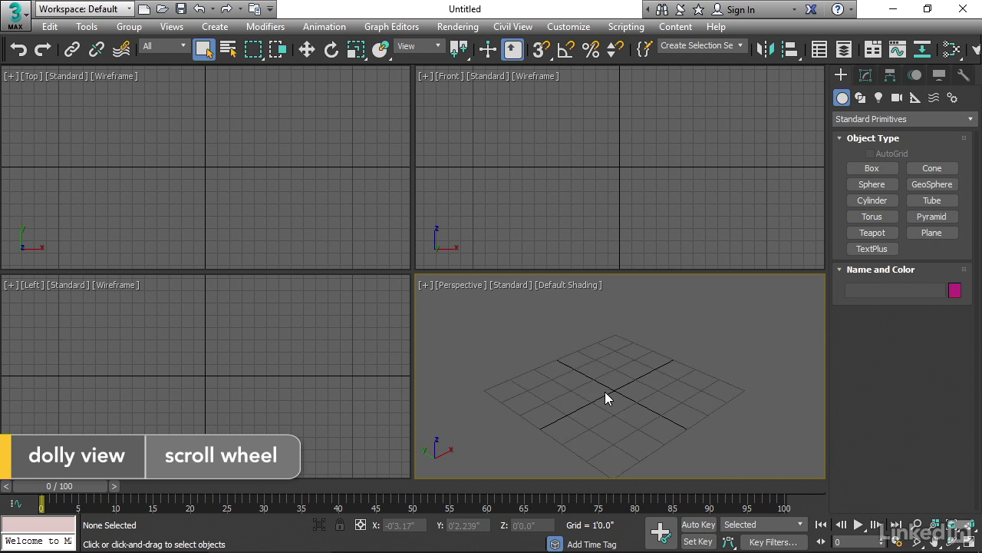
{"action": "scroll", "coordinate": [609, 389], "scroll_direction": "up", "scroll_amount": 8}
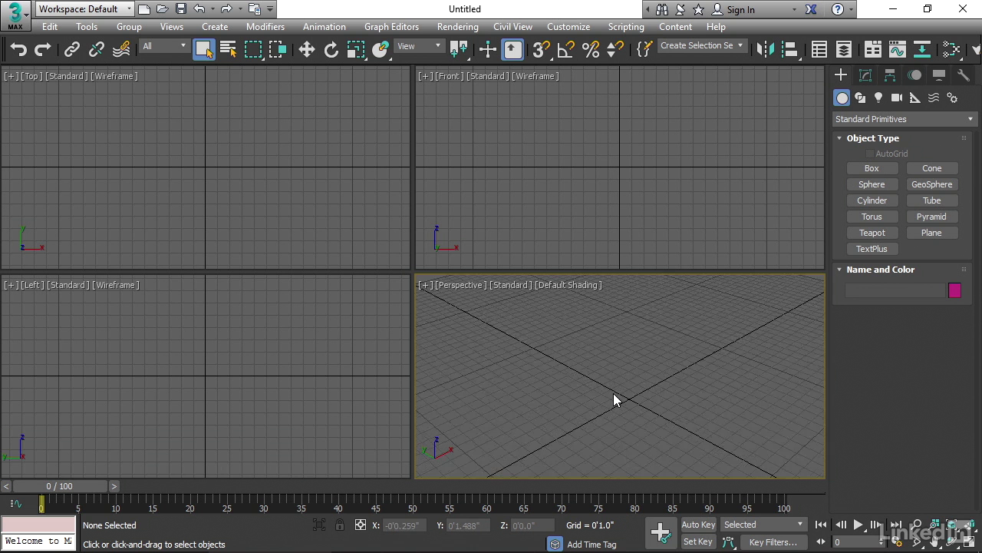
{"action": "middle_click_drag", "start_coordinate": [634, 401], "coordinate": [597, 376]}
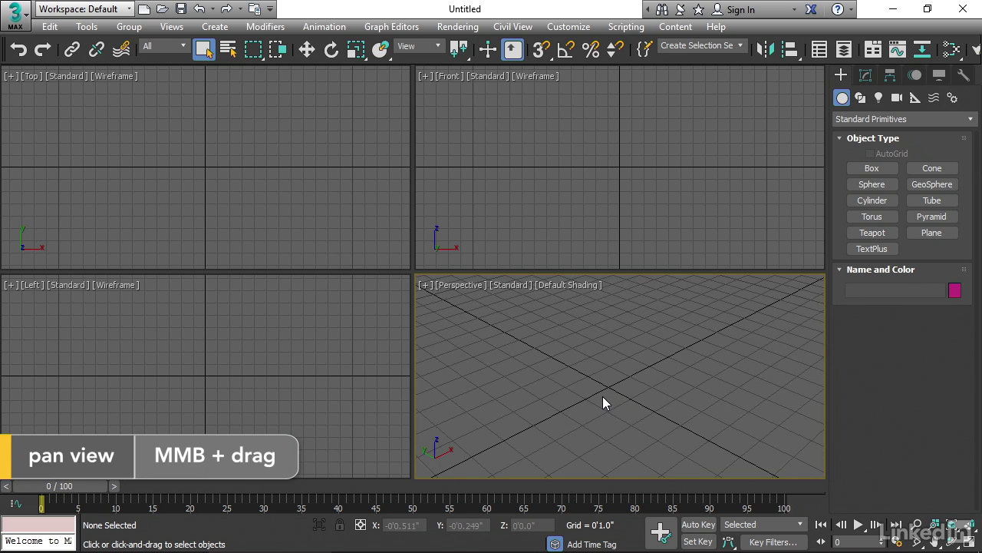
{"action": "scroll", "coordinate": [602, 396], "scroll_direction": "up", "scroll_amount": 8}
{"action": "scroll", "coordinate": [631, 377], "scroll_direction": "down", "scroll_amount": 5}
{"action": "scroll", "coordinate": [634, 371], "scroll_direction": "up", "scroll_amount": 3}
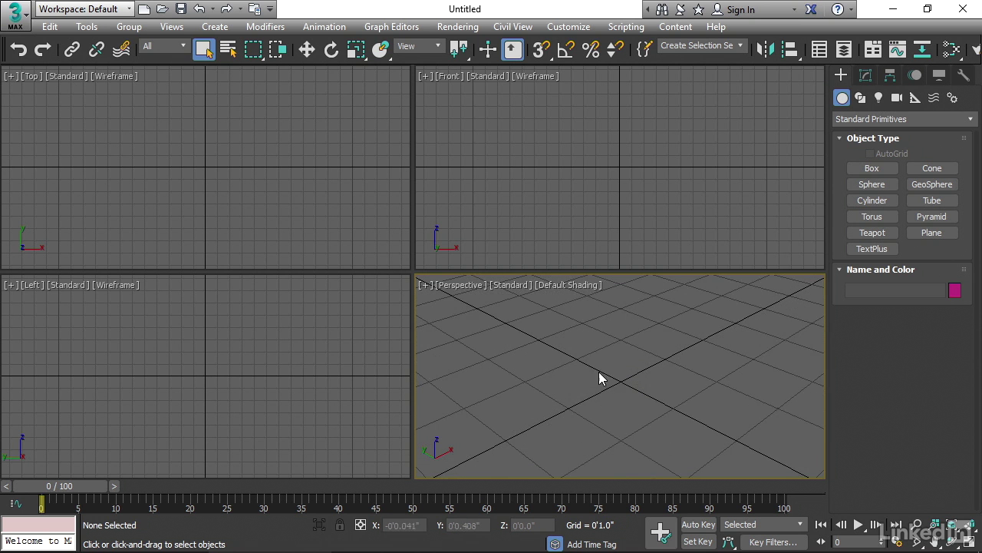
{"action": "scroll", "coordinate": [618, 375], "scroll_direction": "down", "scroll_amount": 6}
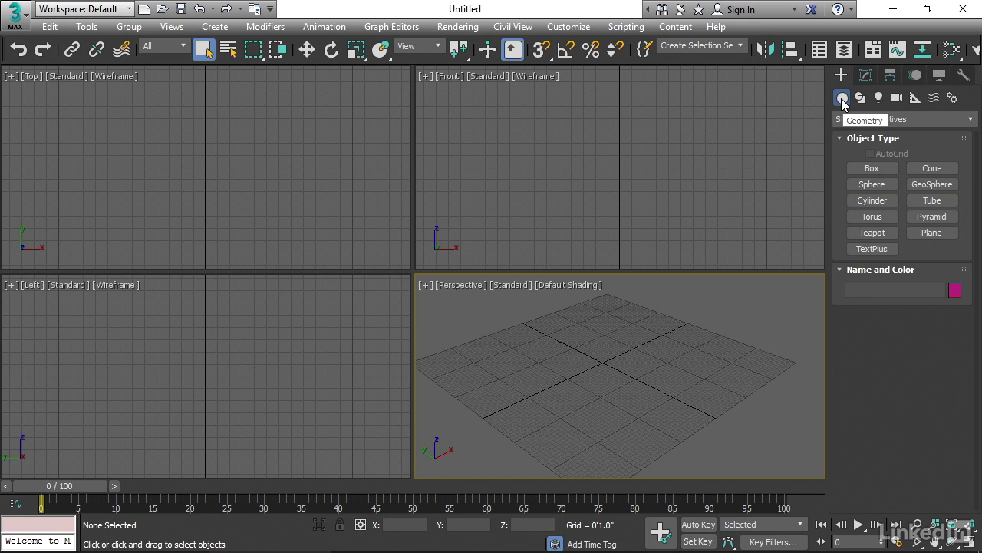
Create a ChamferBox near the origin in the Top view, about 4'8" long, 2' wide and 10.5" high, with a fillet of about 2.3".
{"action": "left_click", "coordinate": [966, 119]}
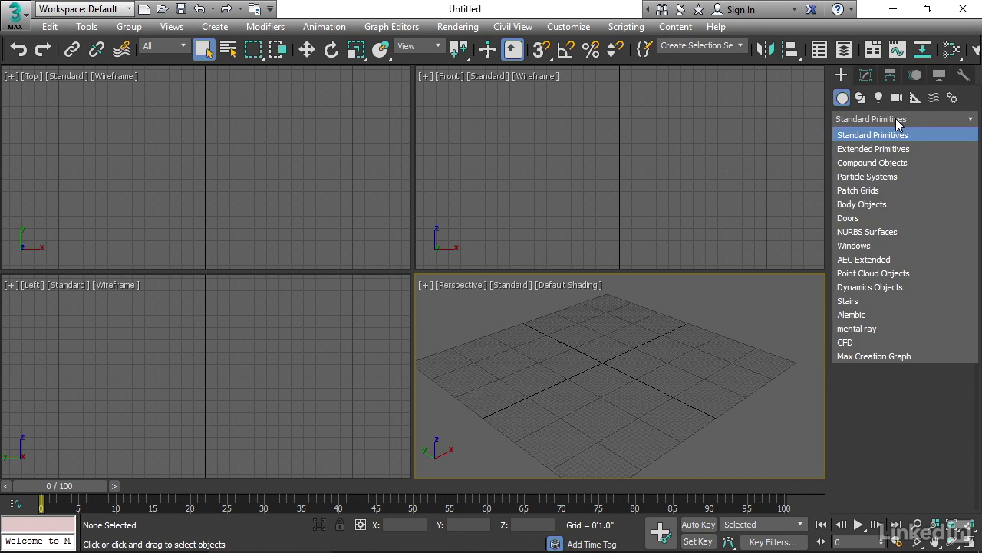
{"action": "left_click", "coordinate": [937, 149]}
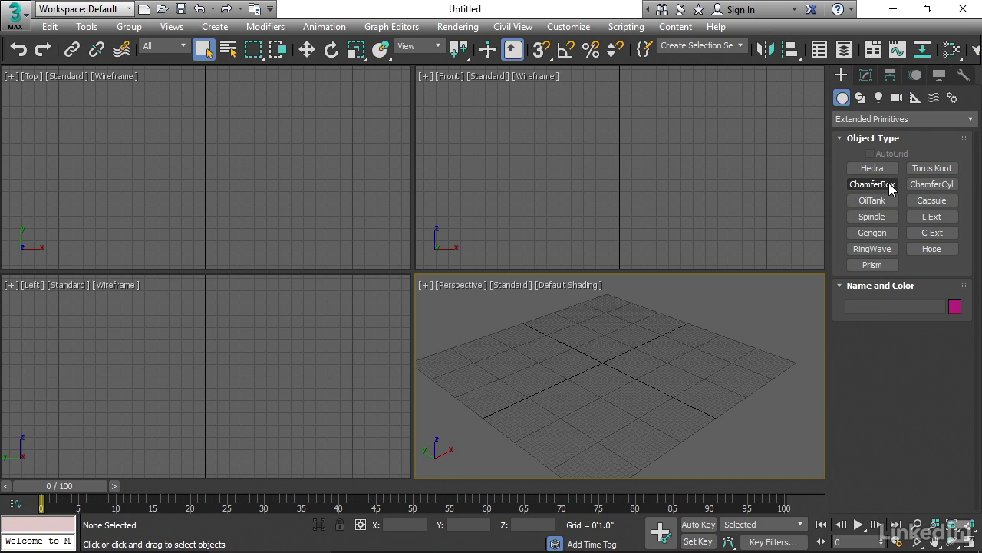
{"action": "left_click", "coordinate": [891, 189]}
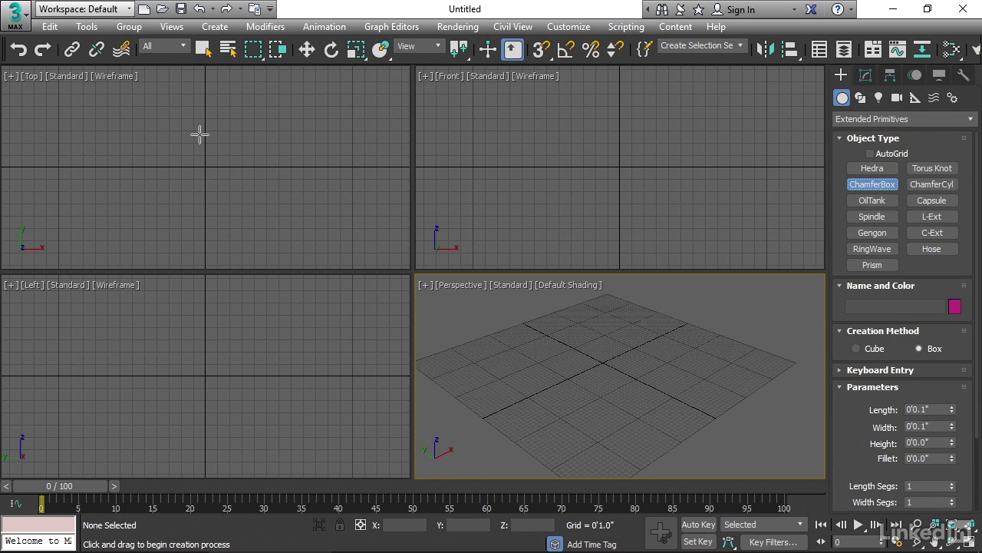
{"action": "left_click_drag", "start_coordinate": [192, 131], "coordinate": [217, 189]}
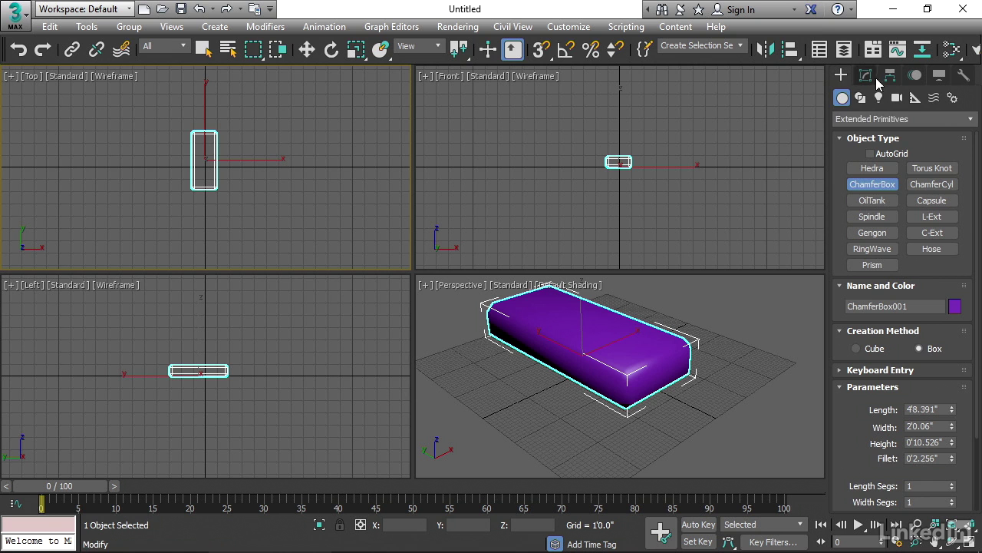
Set the chamfer box's length to 48 inches and its width to 18 inches.
{"action": "left_click", "coordinate": [867, 75]}
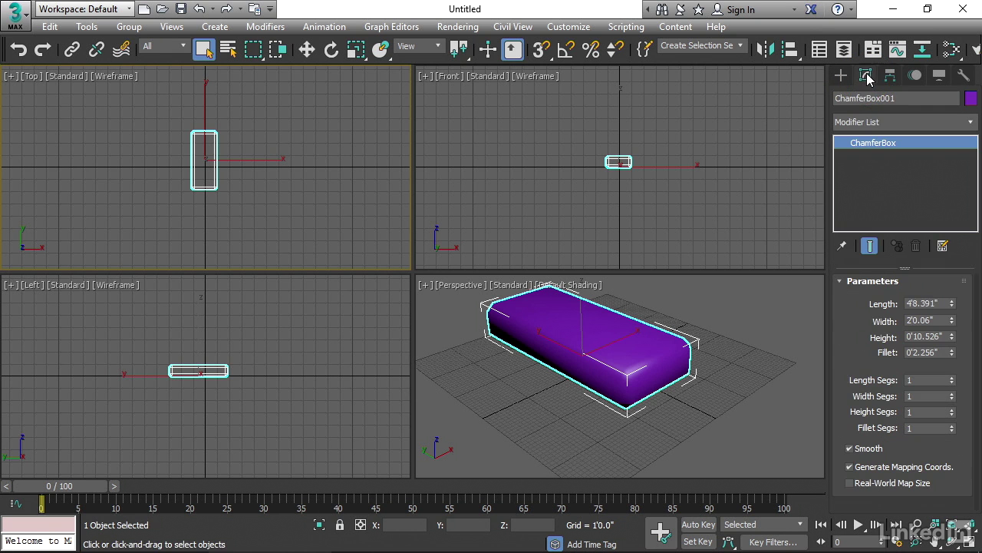
{"action": "double_click", "coordinate": [946, 303]}
{"action": "type", "text": "48"}
{"action": "key", "text": "Return"}
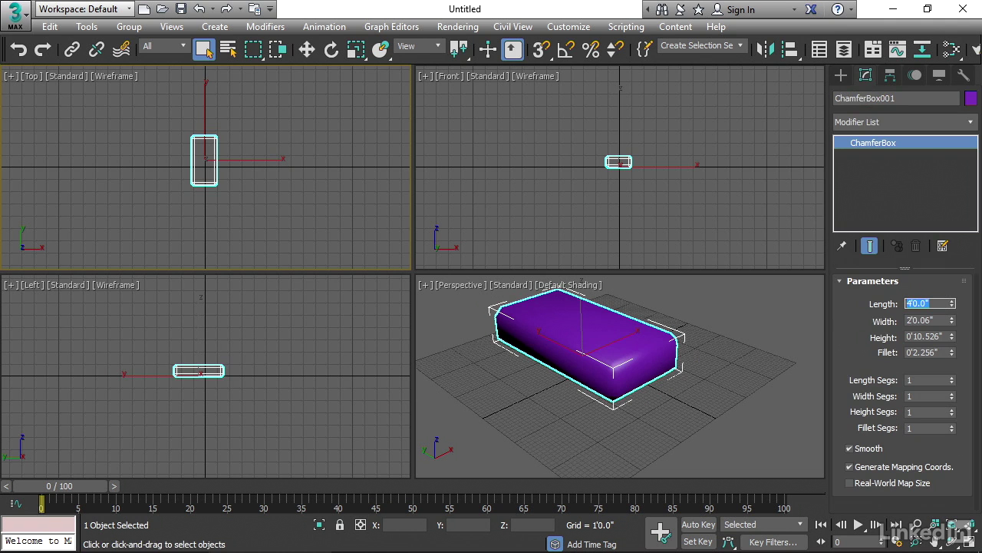
{"action": "key", "text": "Tab"}
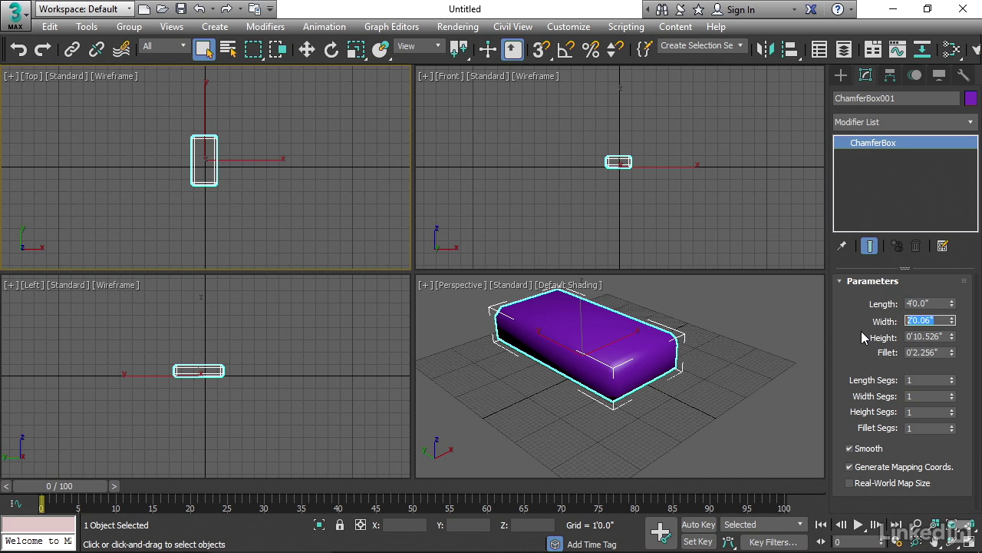
{"action": "type", "text": "18"}
{"action": "key", "text": "Return"}
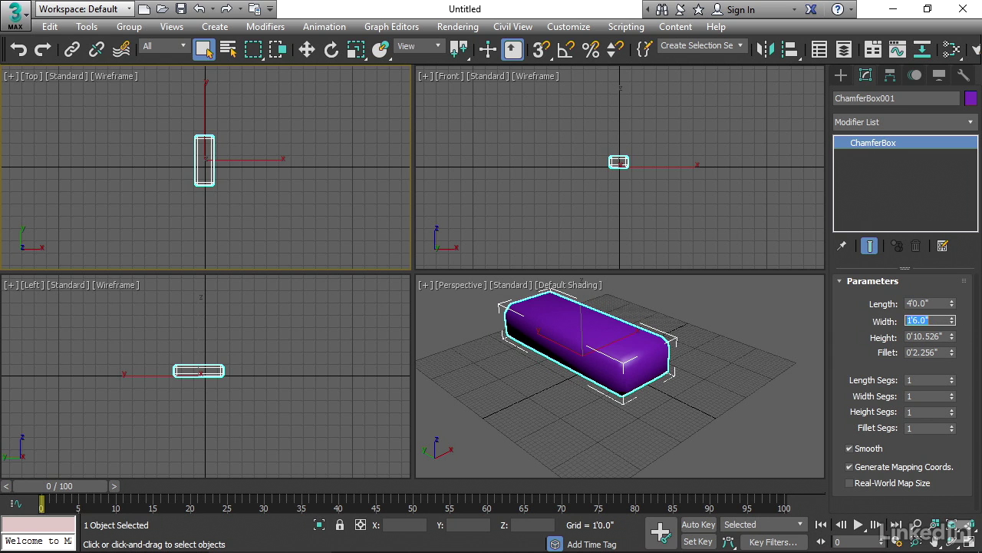
Set the chamfer box's height to 2 inches and its fillet to 0.25 inches.
{"action": "left_click", "coordinate": [941, 336]}
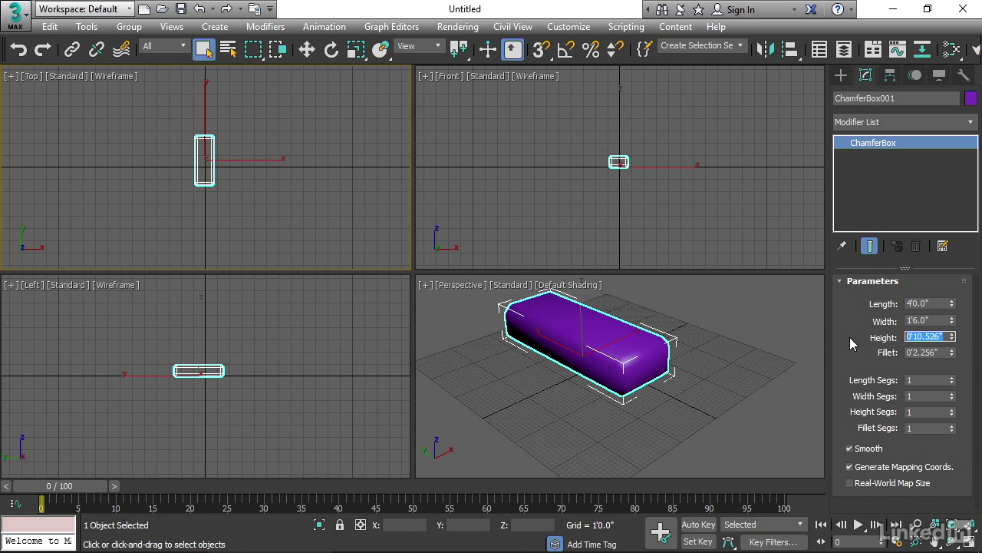
{"action": "type", "text": "2"}
{"action": "key", "text": "Return"}
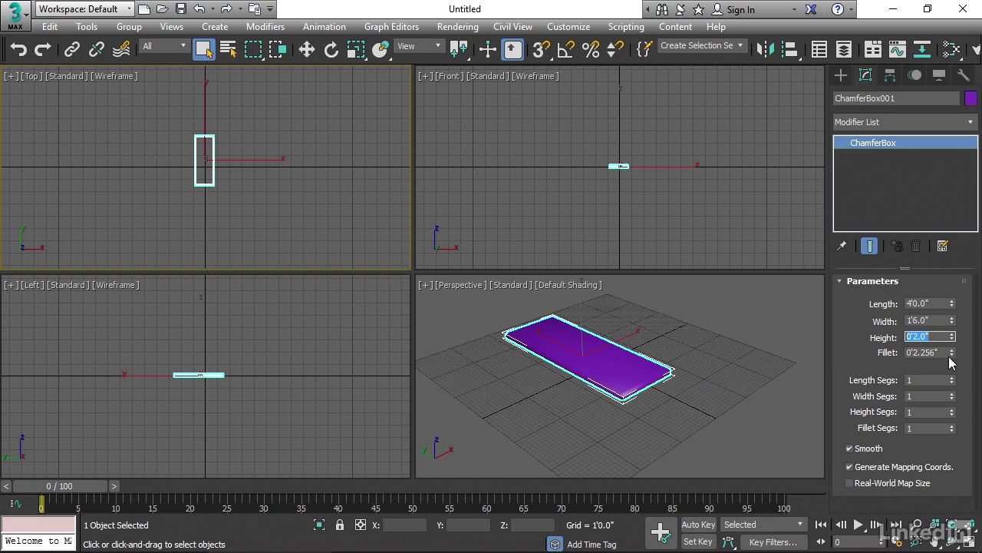
{"action": "key", "text": "Tab"}
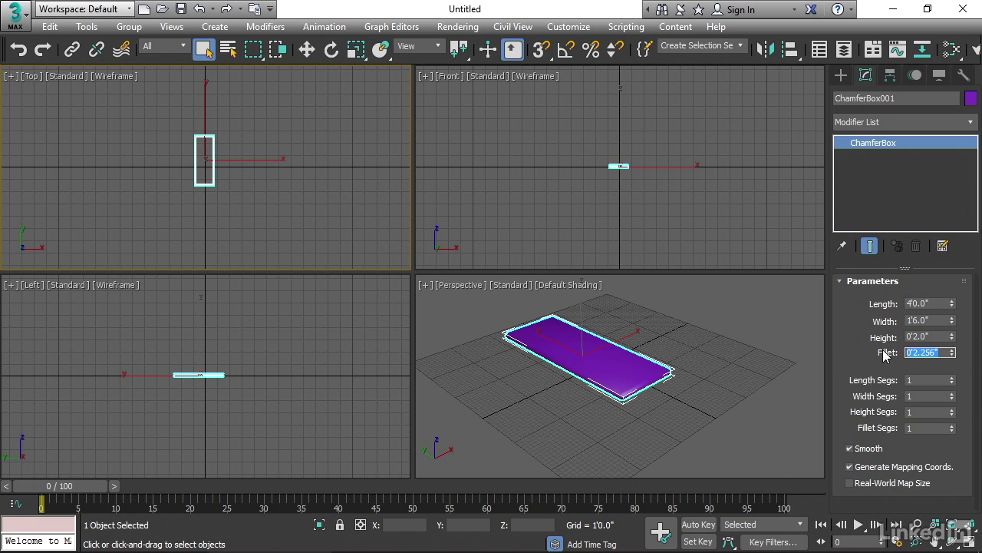
{"action": "type", "text": "0.25"}
{"action": "key", "text": "Return"}
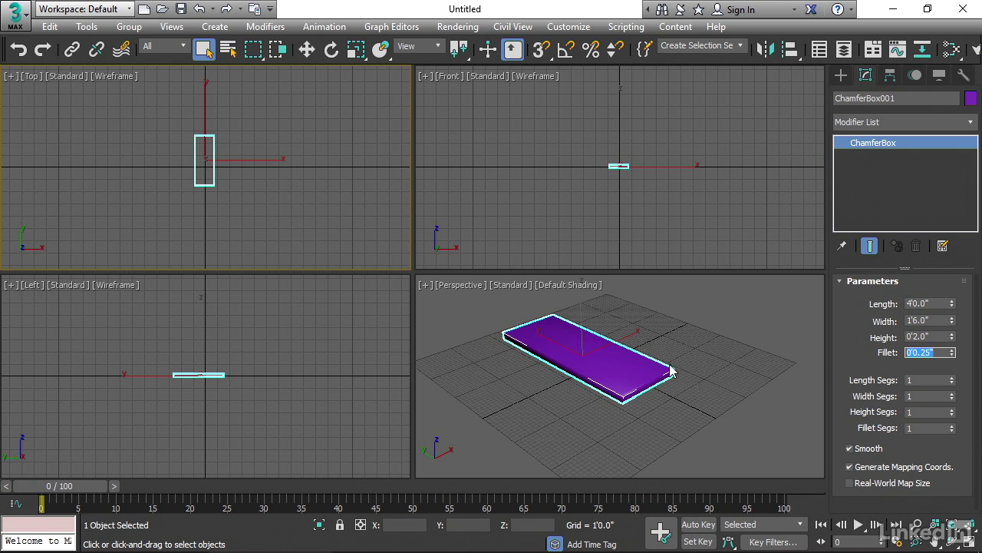
Hide the selection brackets and display edged faces on the chamfer box in the Perspective view.
{"action": "middle_click_drag", "start_coordinate": [619, 392], "coordinate": [618, 381]}
{"action": "scroll", "coordinate": [619, 379], "scroll_direction": "up", "scroll_amount": 8}
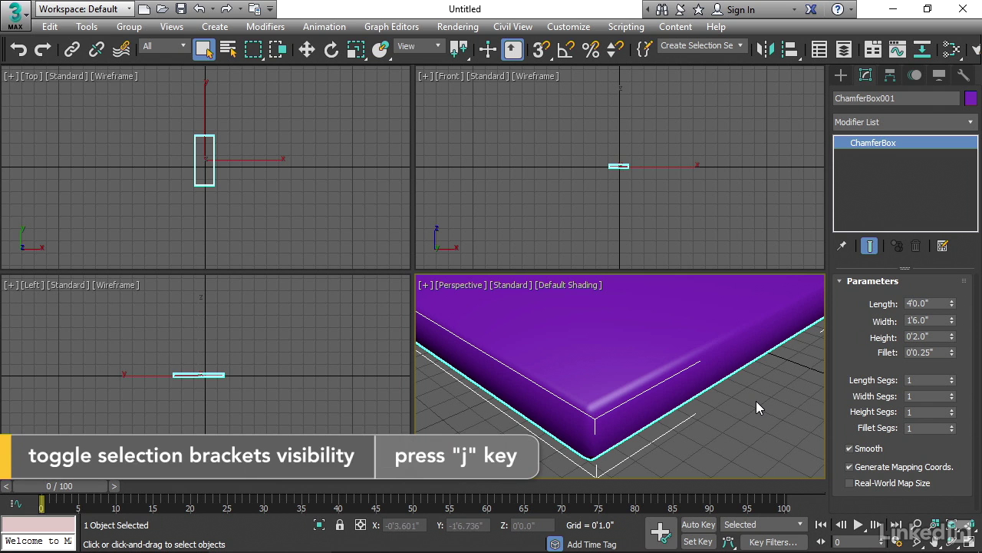
{"action": "key", "text": "j"}
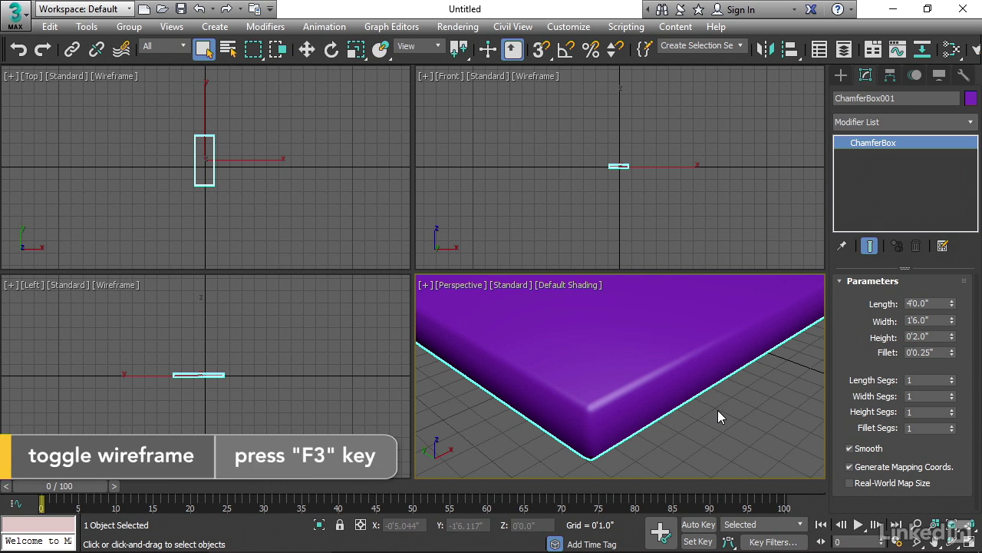
{"action": "key", "text": "F4"}
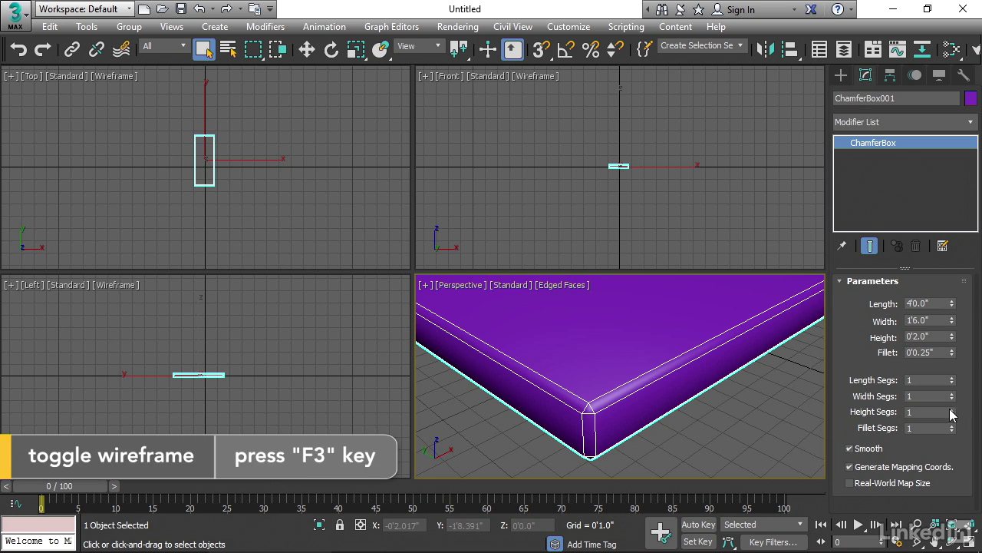
Leave the chamfer box with 1 fillet segment and turn off its Smooth option.
{"action": "mouse_move", "coordinate": [952, 431]}
{"action": "left_mouse_down"}
{"action": "mouse_move", "coordinate": [952, 418]}
{"action": "mouse_move", "coordinate": [961, 429]}
{"action": "left_mouse_up"}
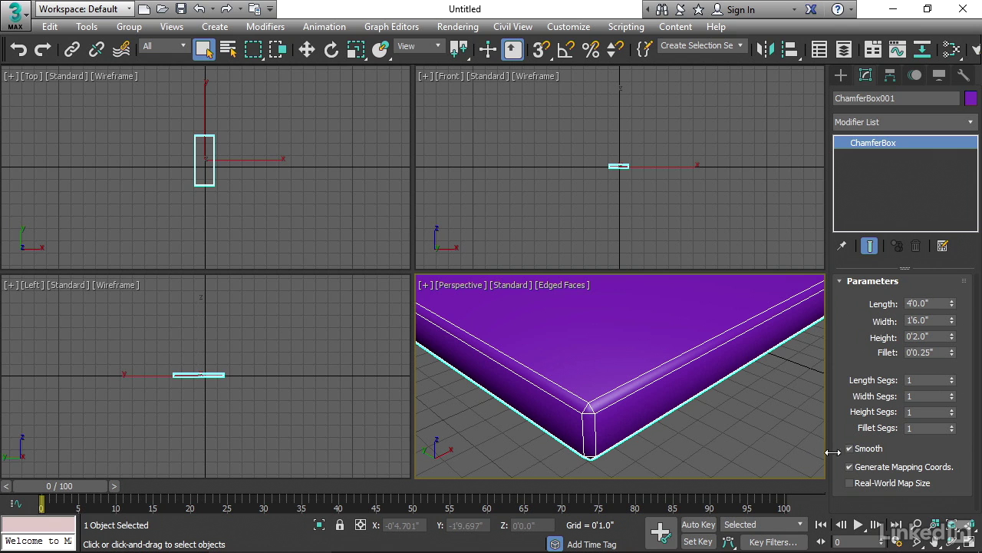
{"action": "left_click", "coordinate": [850, 450]}
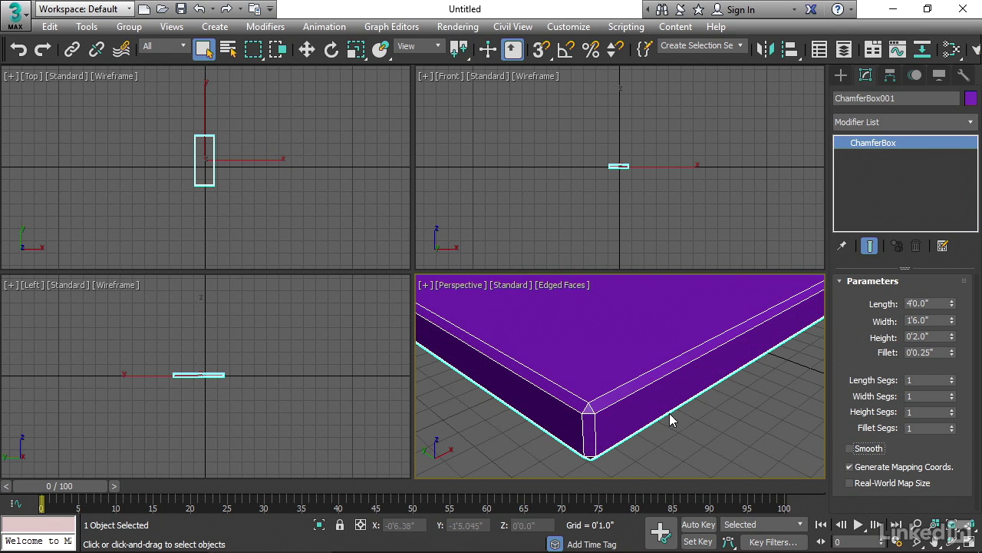
Move the chamfer box to the world origin by setting its X, Y and Z position to 0.
{"action": "mouse_move", "coordinate": [649, 400]}
{"action": "middle_mouse_down", "text": "alt"}
{"action": "mouse_move", "coordinate": [658, 401]}
{"action": "mouse_move", "coordinate": [649, 403]}
{"action": "middle_mouse_up", "text": "alt"}
{"action": "scroll", "coordinate": [713, 408], "scroll_direction": "down", "scroll_amount": 8}
{"action": "middle_click_drag", "start_coordinate": [724, 410], "coordinate": [662, 439], "text": "alt"}
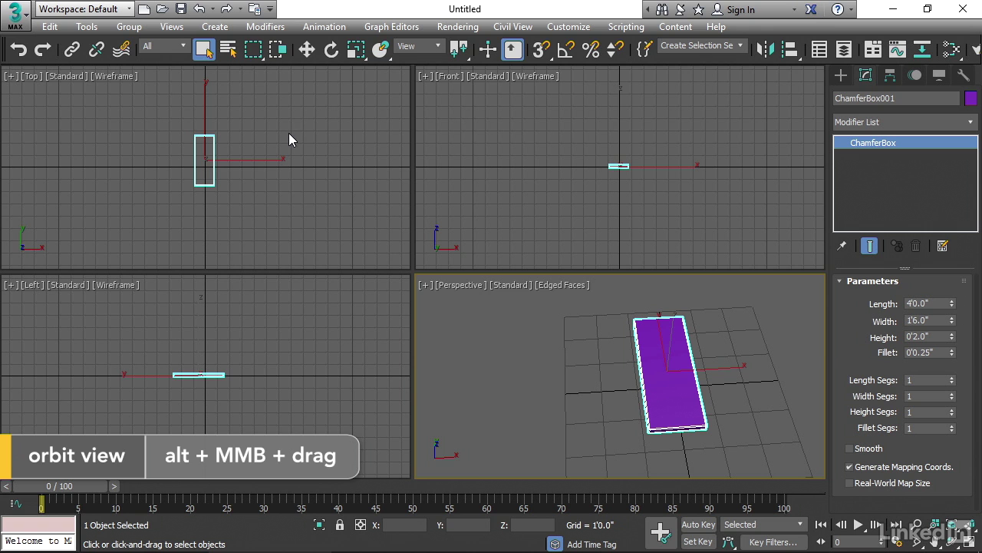
{"action": "left_click", "coordinate": [307, 50]}
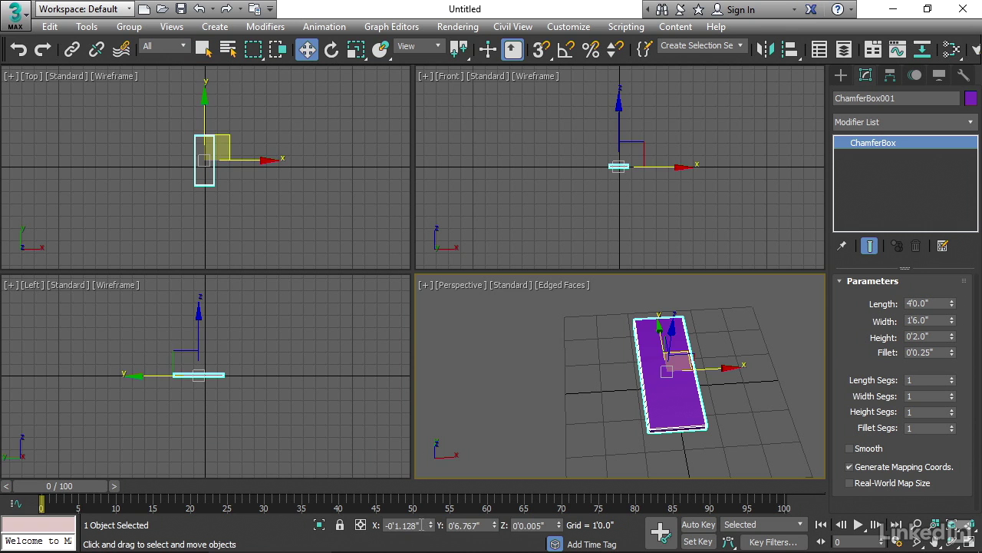
{"action": "left_click", "coordinate": [418, 525]}
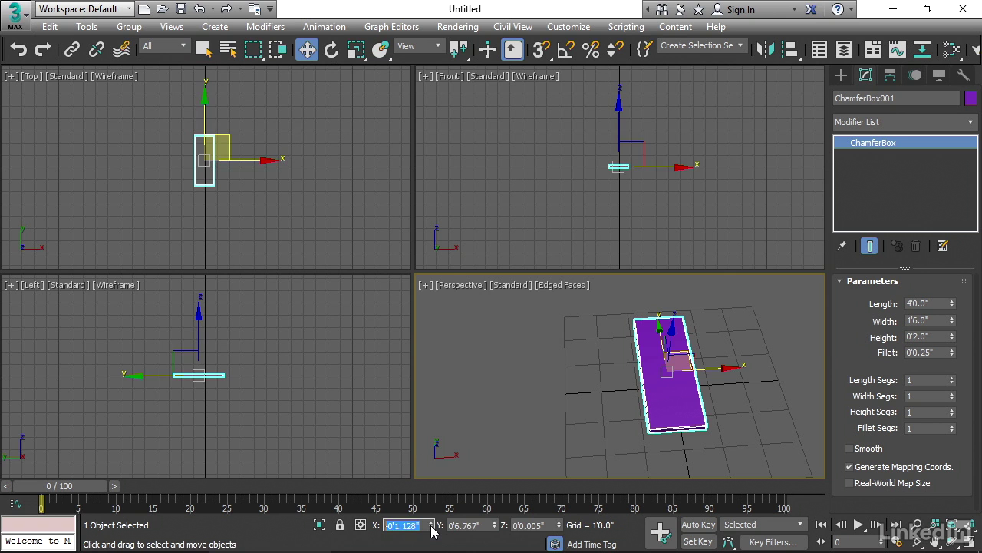
{"action": "type", "text": "0"}
{"action": "key", "text": "Tab"}
{"action": "type", "text": "0"}
{"action": "key", "text": "Tab"}
{"action": "type", "text": "0"}
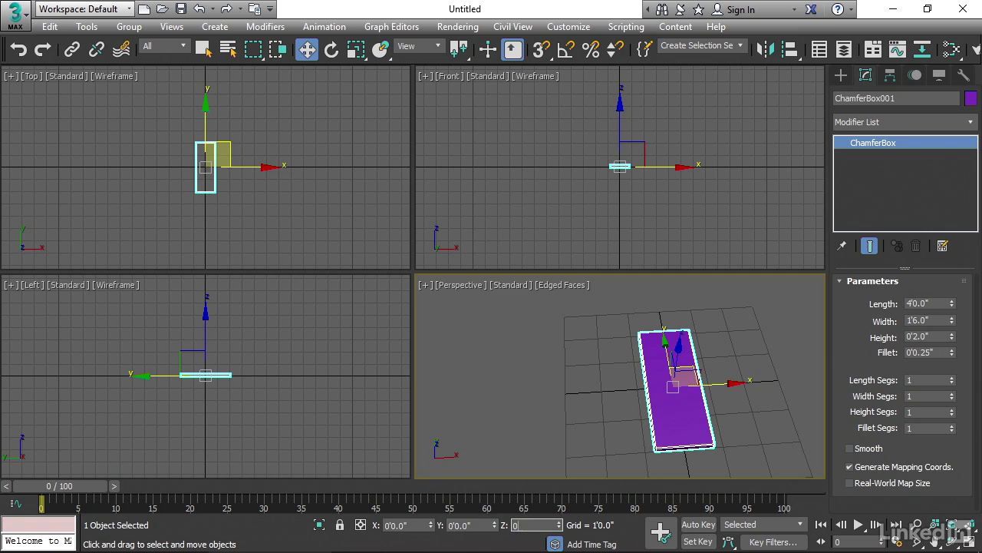
{"action": "key", "text": "Return"}
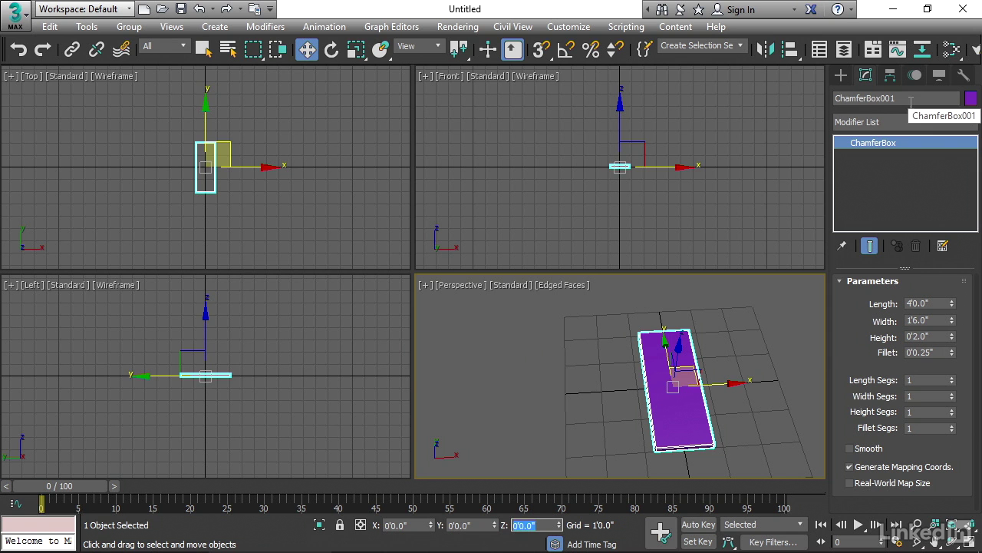
Rename the chamfer box as "stairstep 001".
{"action": "left_click", "coordinate": [886, 77]}
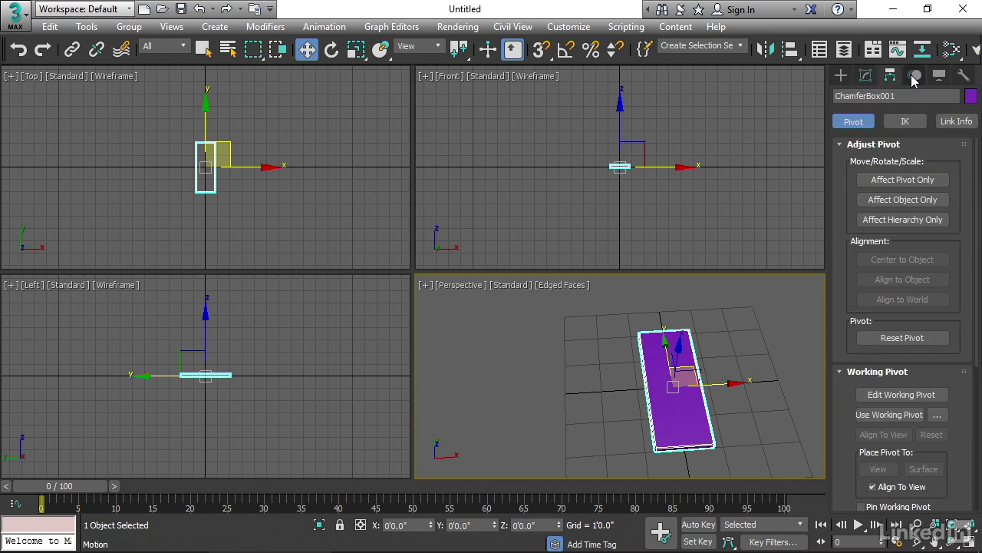
{"action": "left_click", "coordinate": [866, 76]}
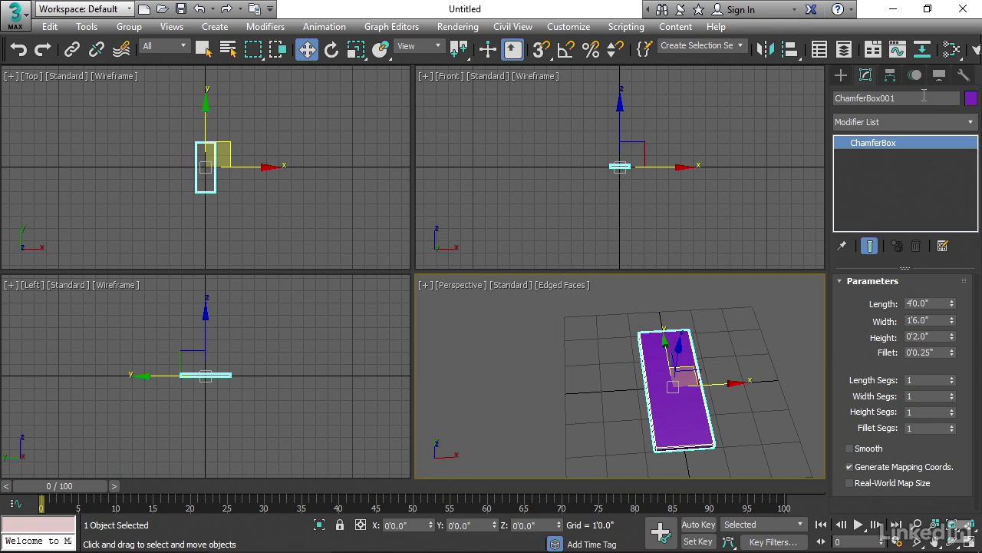
{"action": "left_click", "coordinate": [924, 97]}
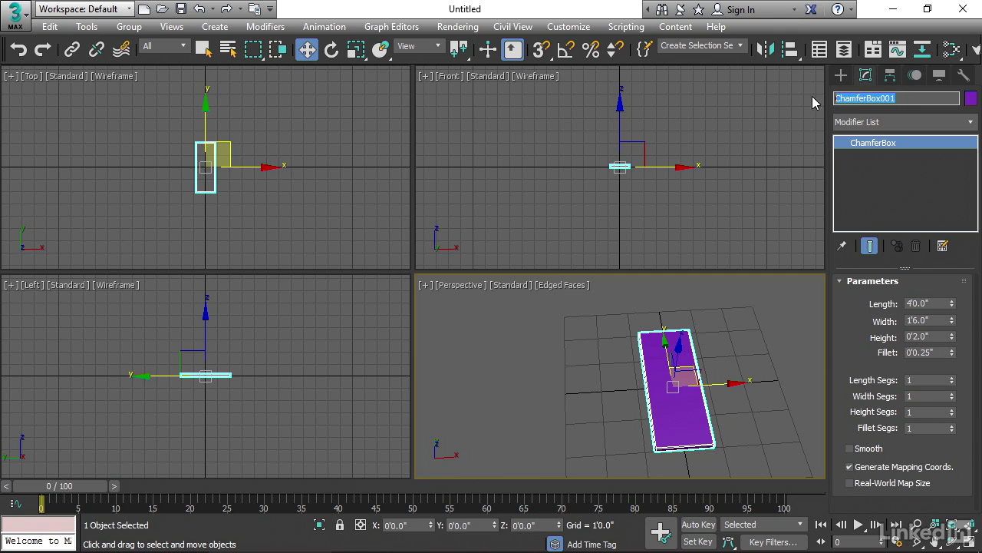
{"action": "type", "text": "stair"}
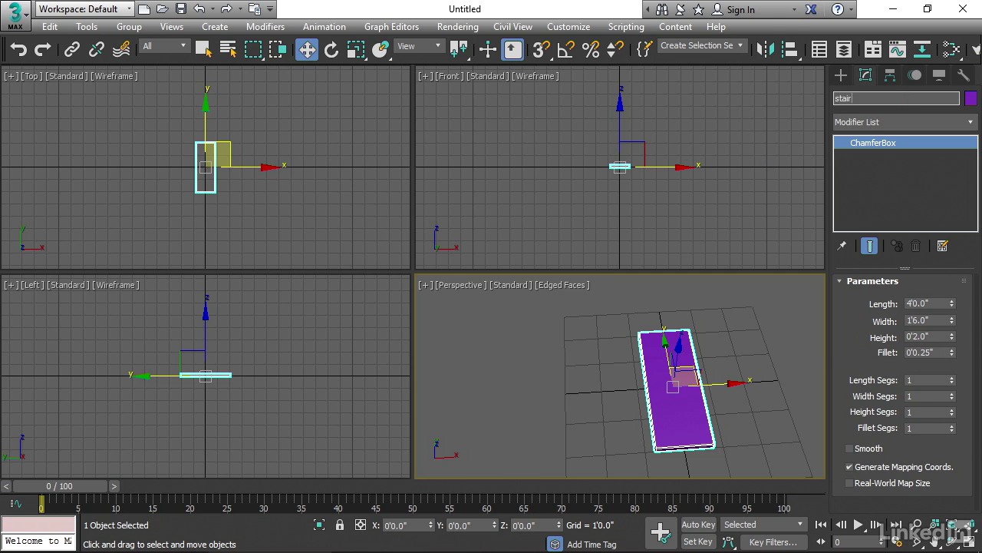
{"action": "type", "text": "step 001"}
{"action": "key", "text": "Return"}
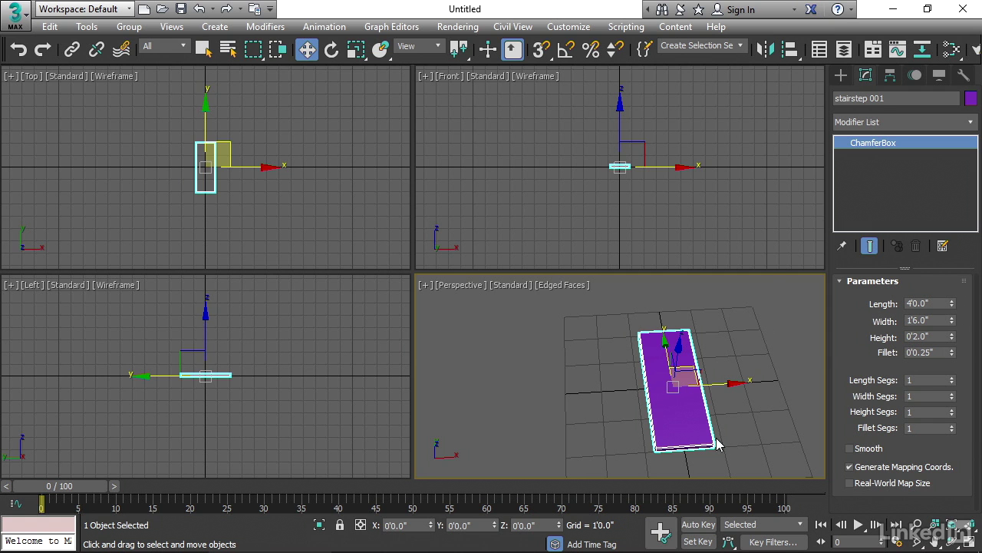
Start the Array command on the stair step and turn on its viewport preview.
{"action": "middle_click_drag", "start_coordinate": [725, 449], "coordinate": [677, 380], "text": "alt"}
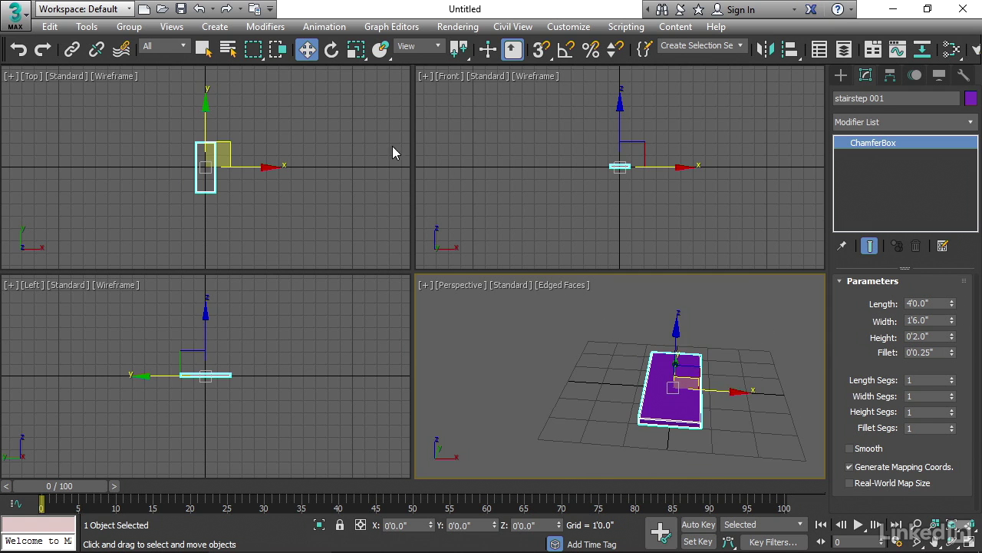
{"action": "middle_click_drag", "start_coordinate": [805, 464], "coordinate": [739, 401], "text": "alt"}
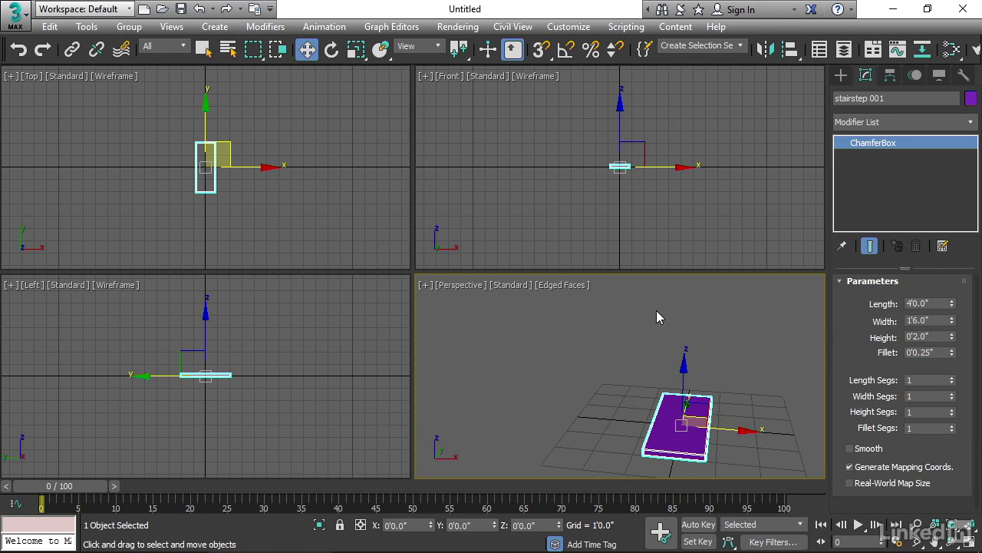
{"action": "left_click", "coordinate": [86, 27]}
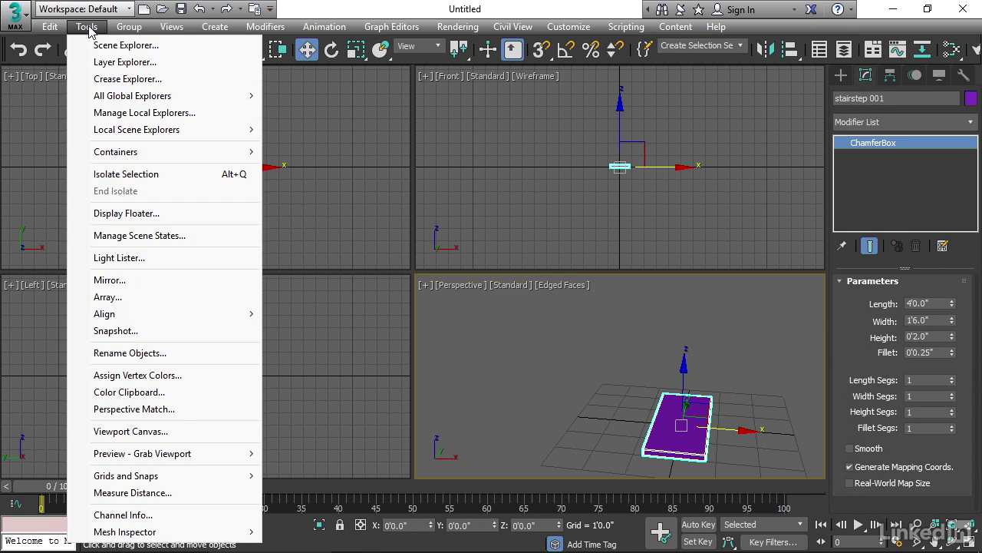
{"action": "left_click", "coordinate": [105, 297]}
{"action": "left_click_drag", "start_coordinate": [453, 146], "coordinate": [320, 79]}
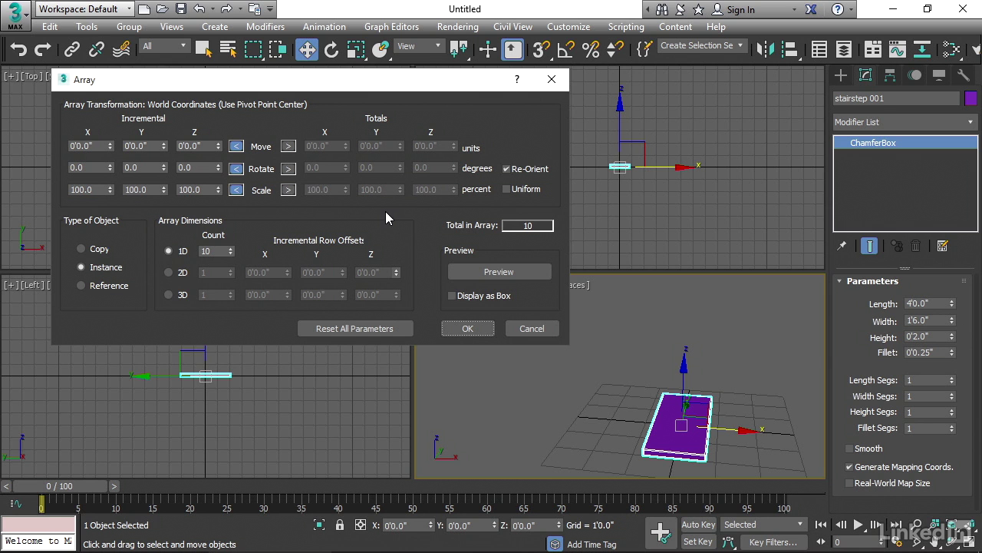
{"action": "left_click", "coordinate": [458, 274]}
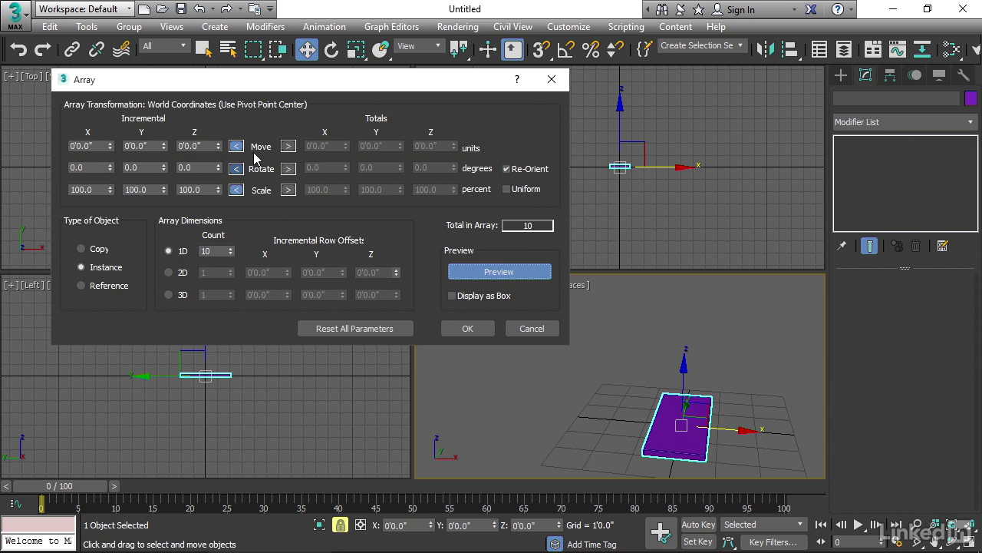
Set the array's incremental Z move to 9 inches.
{"action": "left_click", "coordinate": [205, 145]}
{"action": "type", "text": "9"}
{"action": "key", "text": "Tab"}
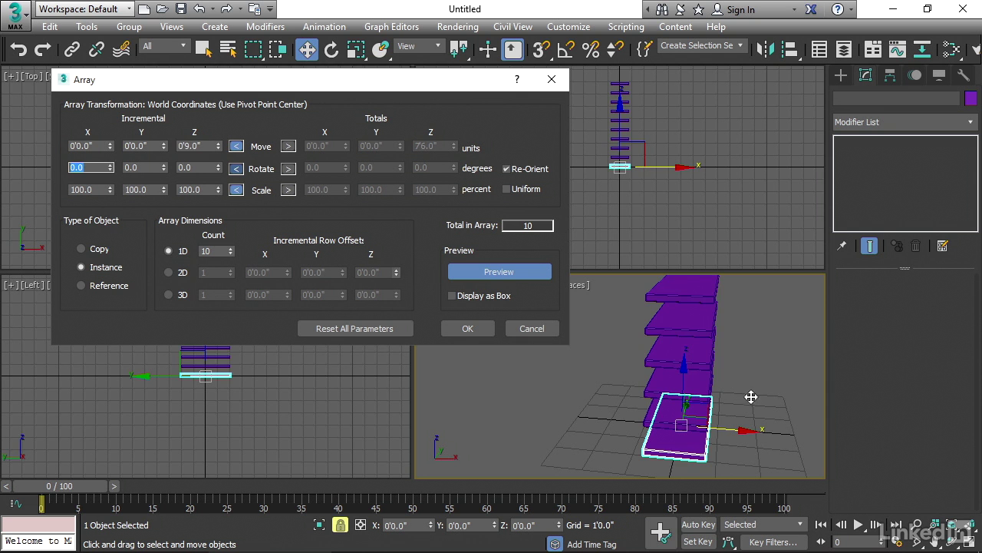
{"action": "middle_click_drag", "start_coordinate": [761, 399], "coordinate": [650, 391], "text": "alt"}
{"action": "scroll", "coordinate": [679, 384], "scroll_direction": "down", "scroll_amount": 3}
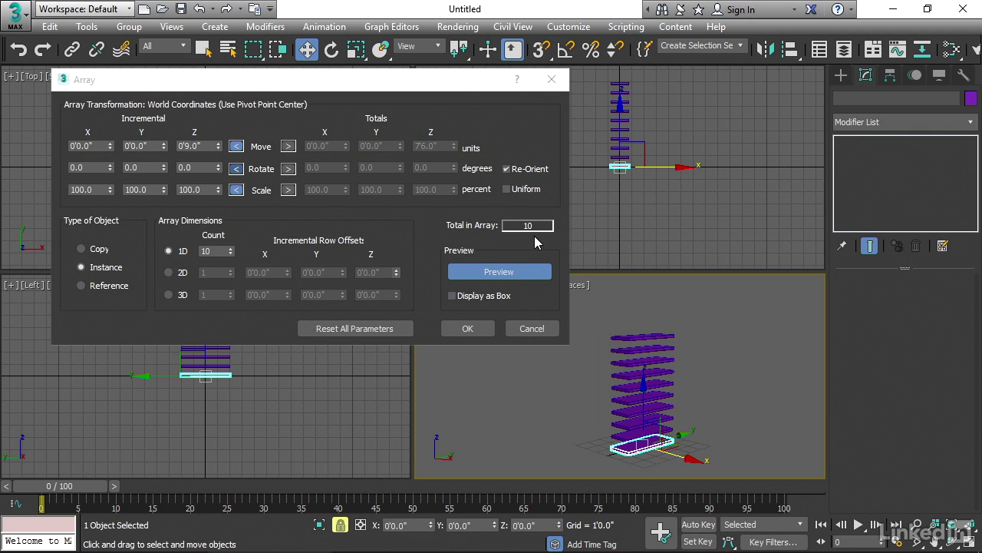
Set the 1D array count to 17.
{"action": "double_click", "coordinate": [215, 251]}
{"action": "type", "text": "17"}
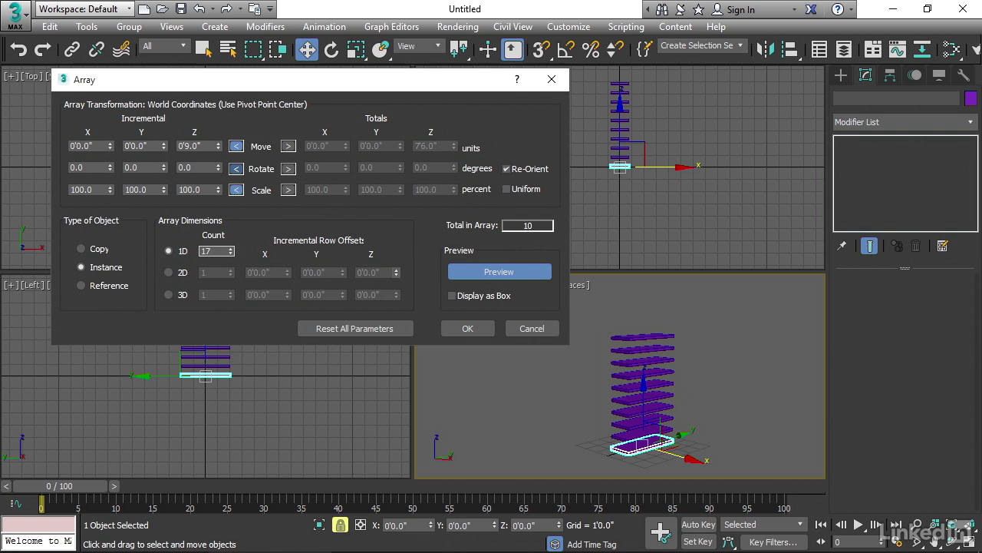
{"action": "key", "text": "Tab"}
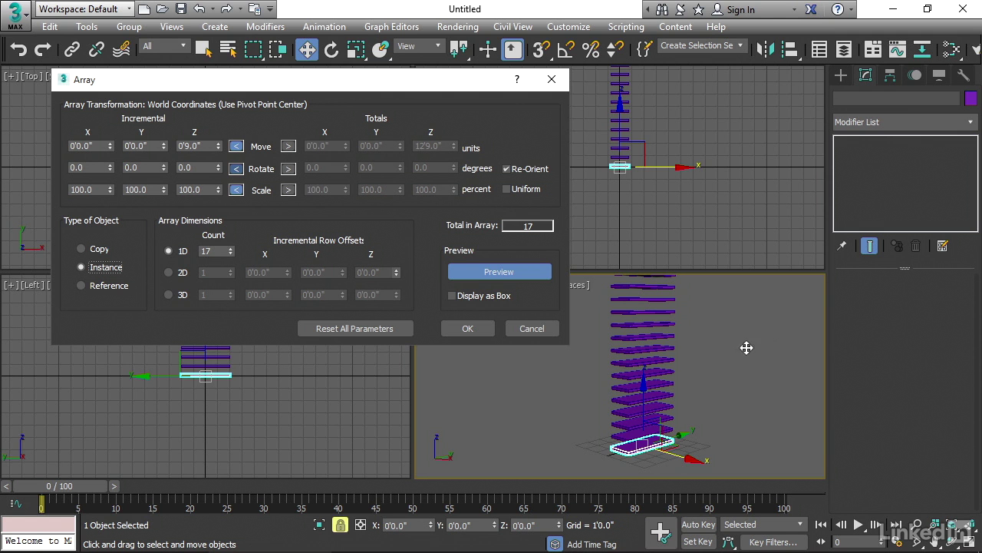
Set the array's incremental X move to -1 foot so each step is offset horizontally.
{"action": "left_click_drag", "start_coordinate": [273, 89], "coordinate": [558, 111]}
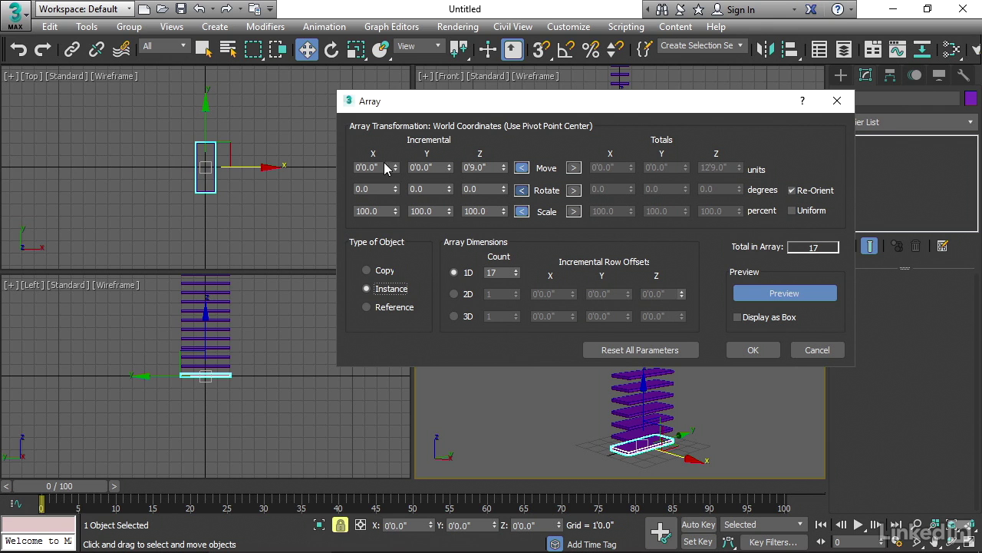
{"action": "left_click_drag", "start_coordinate": [387, 163], "coordinate": [345, 165]}
{"action": "type", "text": "-1"}
{"action": "key", "text": "Tab"}
{"action": "left_click_drag", "start_coordinate": [488, 114], "coordinate": [26, 211]}
Check the previewed staircase in the Perspective view and create the array.
{"action": "middle_click_drag", "start_coordinate": [671, 333], "coordinate": [677, 340]}
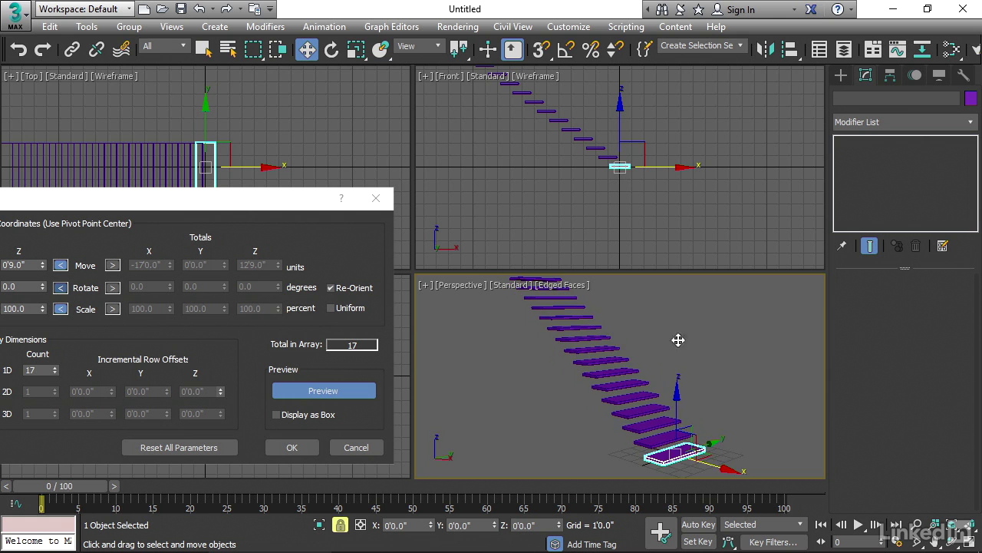
{"action": "middle_click_drag", "start_coordinate": [640, 367], "coordinate": [727, 390], "text": "alt"}
{"action": "middle_click_drag", "start_coordinate": [608, 334], "coordinate": [658, 336]}
{"action": "scroll", "coordinate": [686, 336], "scroll_direction": "down", "scroll_amount": 2}
{"action": "left_click_drag", "start_coordinate": [260, 207], "coordinate": [321, 99]}
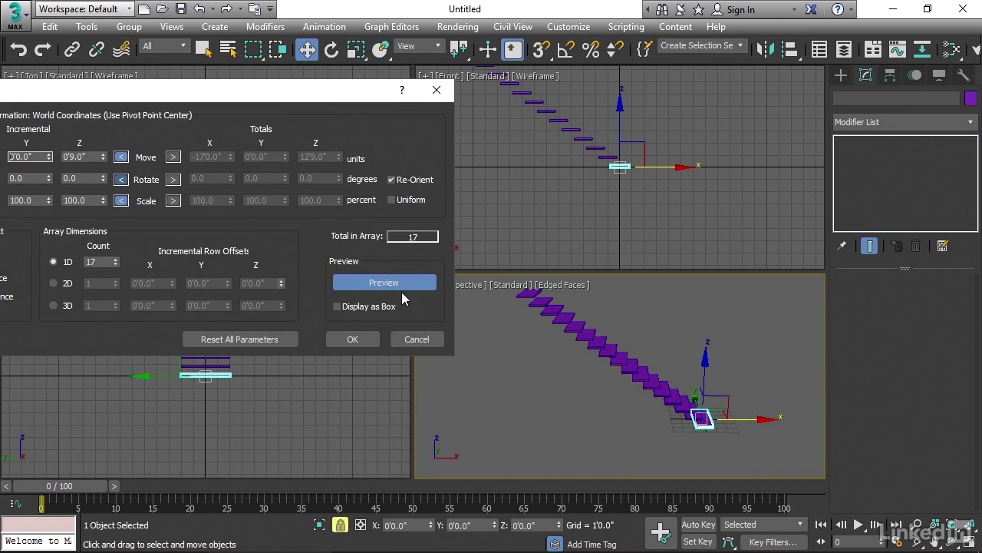
{"action": "left_click", "coordinate": [356, 340]}
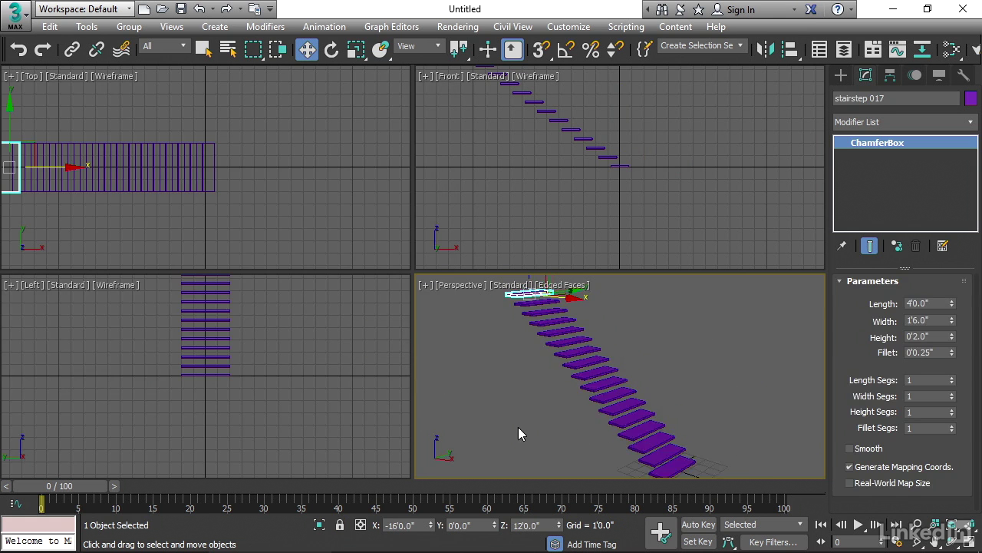